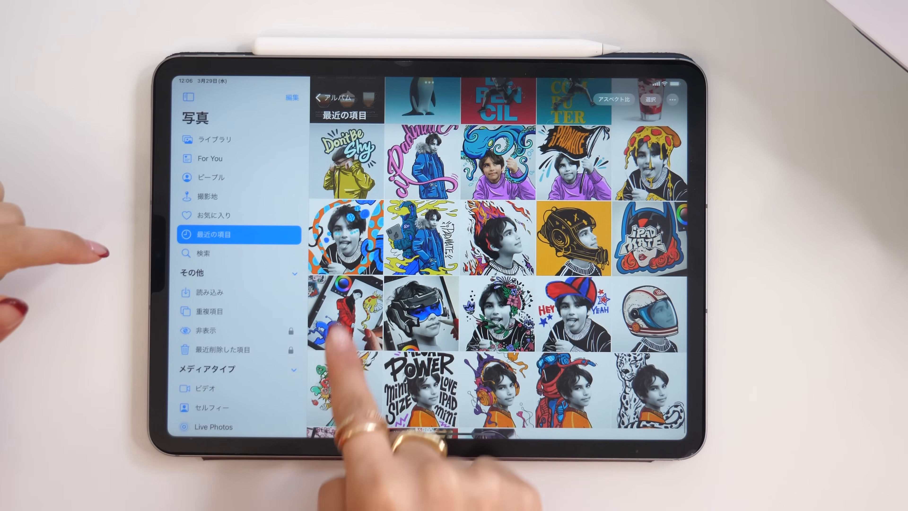
- Browse the artwork images in the photo library
scroll(649, 395, "up", 10)
left_click(647, 376)
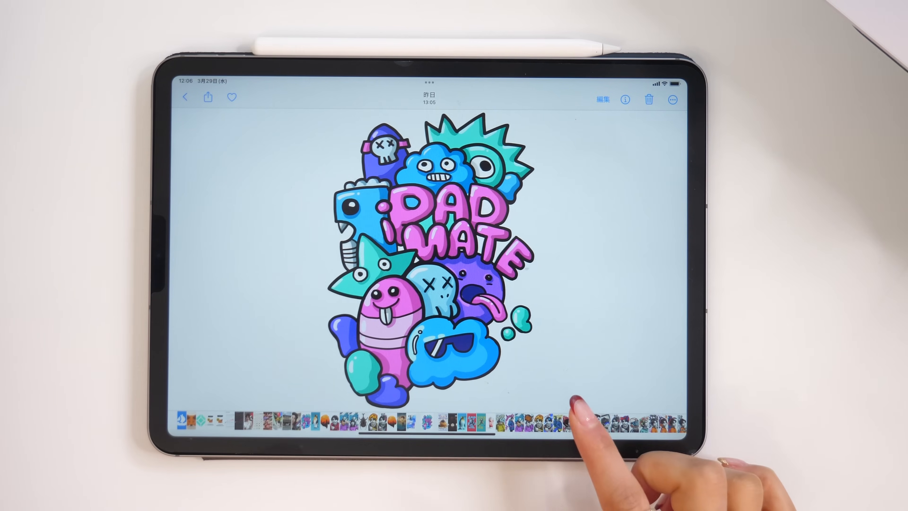
mouse_move(619, 370)
left_mouse_down()
mouse_move(572, 412)
mouse_move(479, 430)
mouse_move(508, 415)
left_mouse_up()
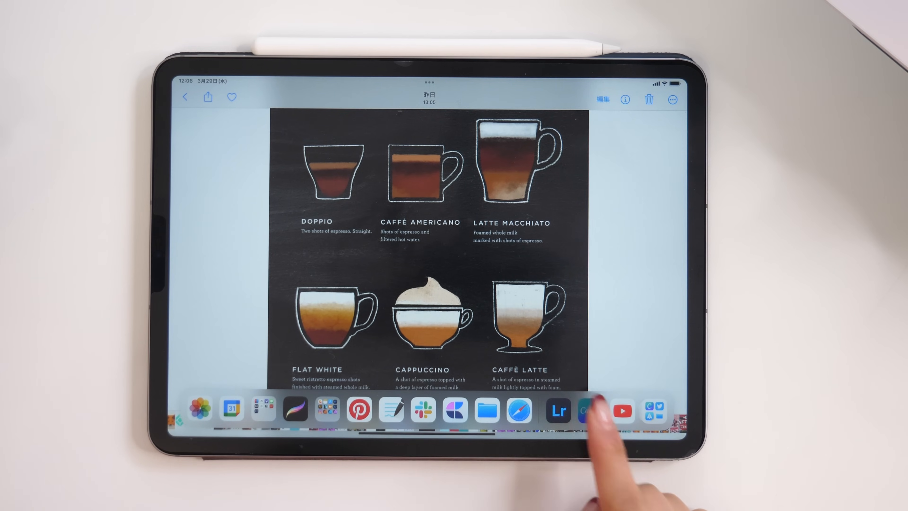
- Switch to Canva and upload ten artwork images from the photo library
left_click(591, 410)
left_click(272, 143)
left_click(297, 150)
left_click_drag(542, 305, 406, 331)
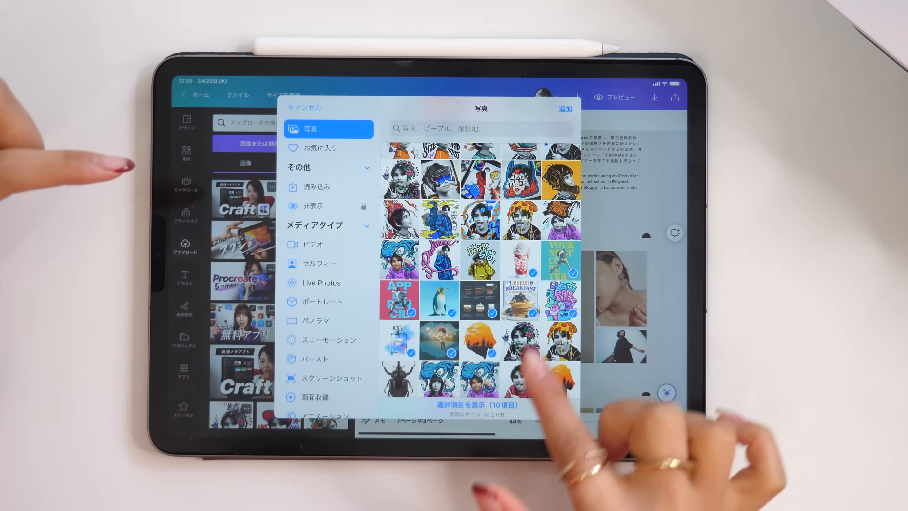
left_click(565, 109)
- Fill the MAGAZINE gallery frames with the breakfast poster, the penguin, the "Don't Be Shy" illustration and the red pencil poster
left_click_drag(274, 256, 552, 297)
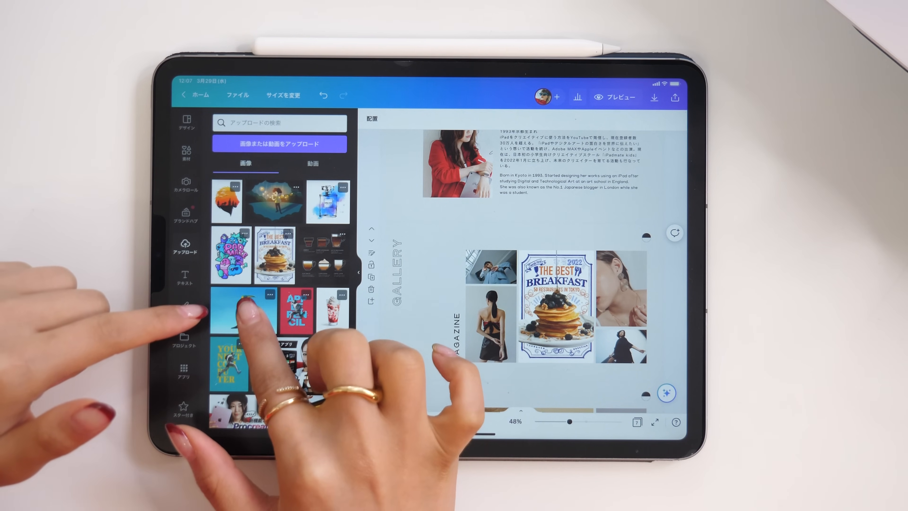
left_click_drag(247, 304, 486, 265)
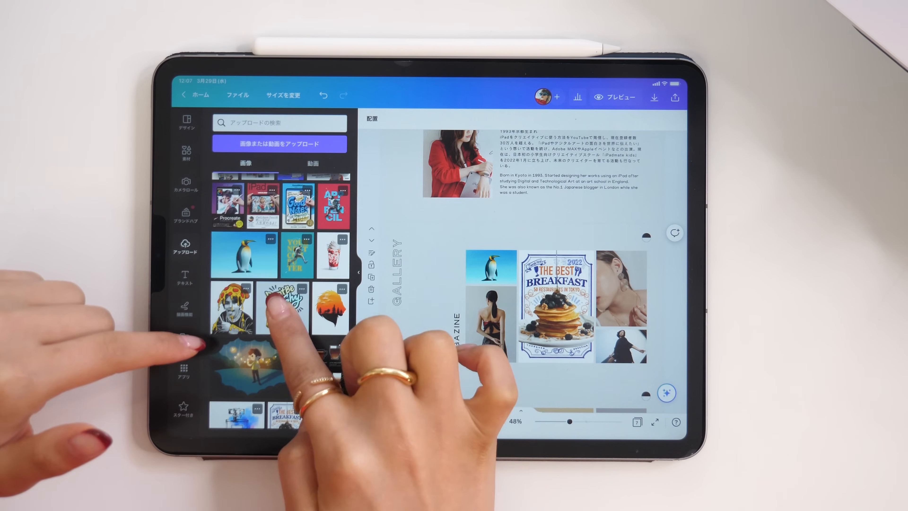
left_click_drag(279, 305, 323, 346)
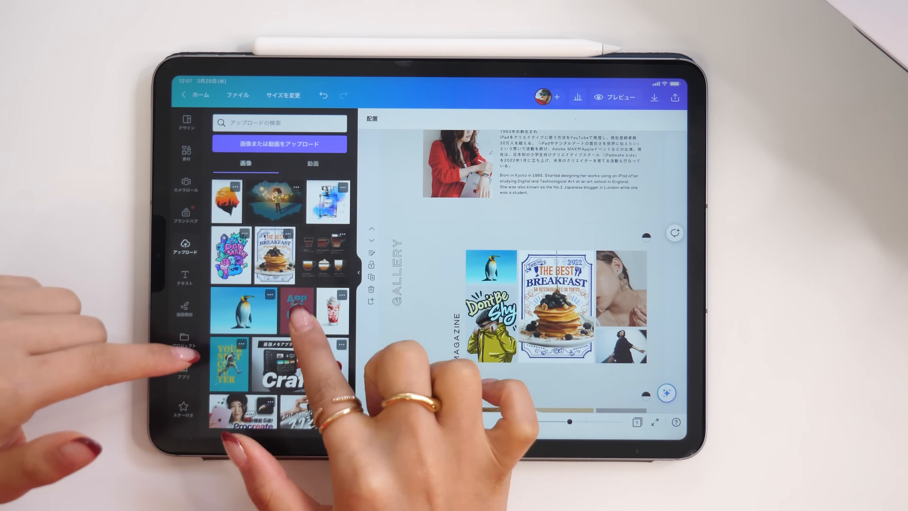
left_click_drag(297, 308, 621, 288)
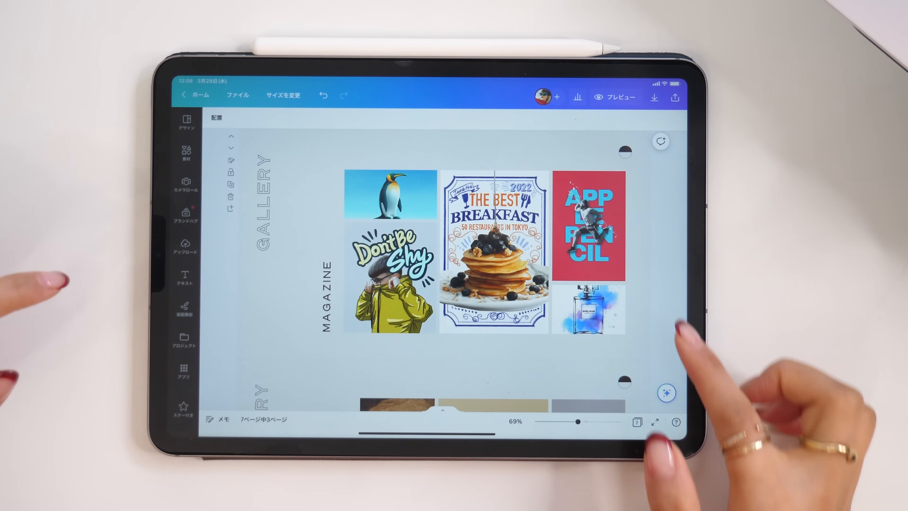
- Look over the filled MAGAZINE gallery page and bring up the uploaded images
scroll(662, 342, "up", 2)
scroll(649, 365, "down", 8)
scroll(645, 253, "up", 6)
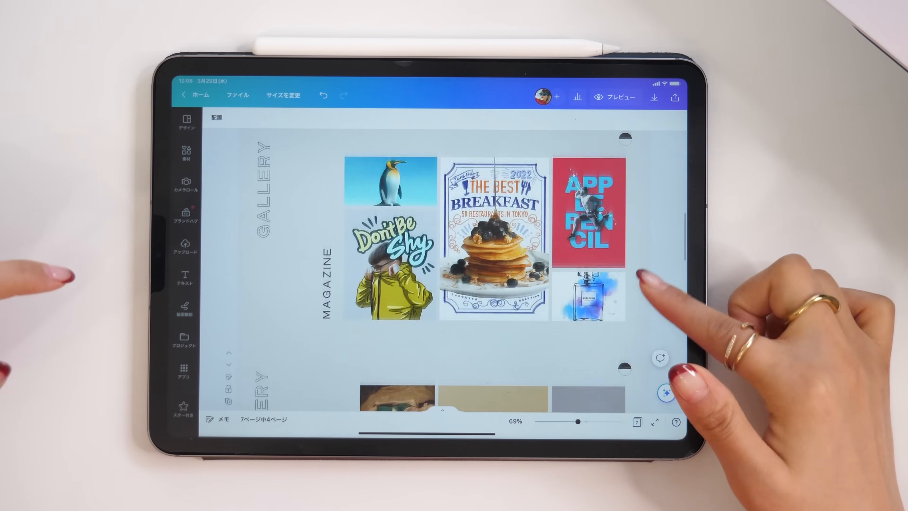
scroll(590, 286, "down", 3)
left_click(185, 246)
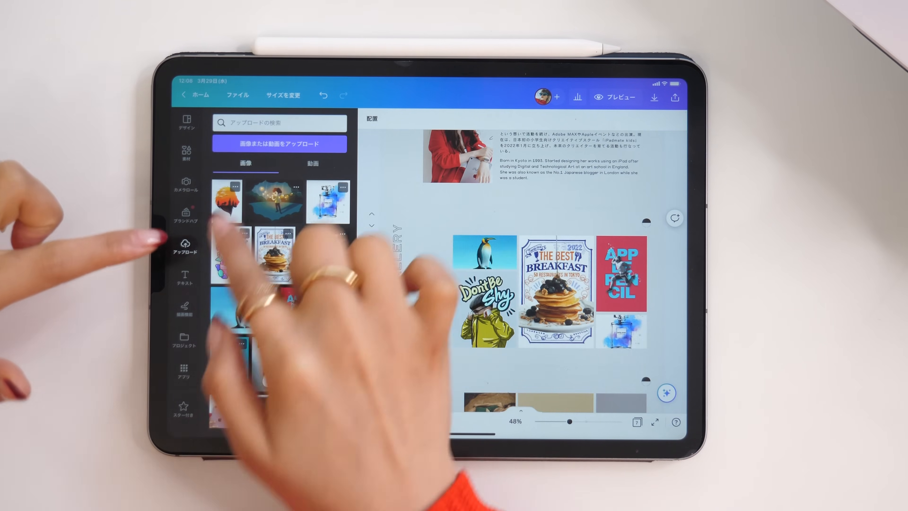
scroll(266, 367, "down", 1)
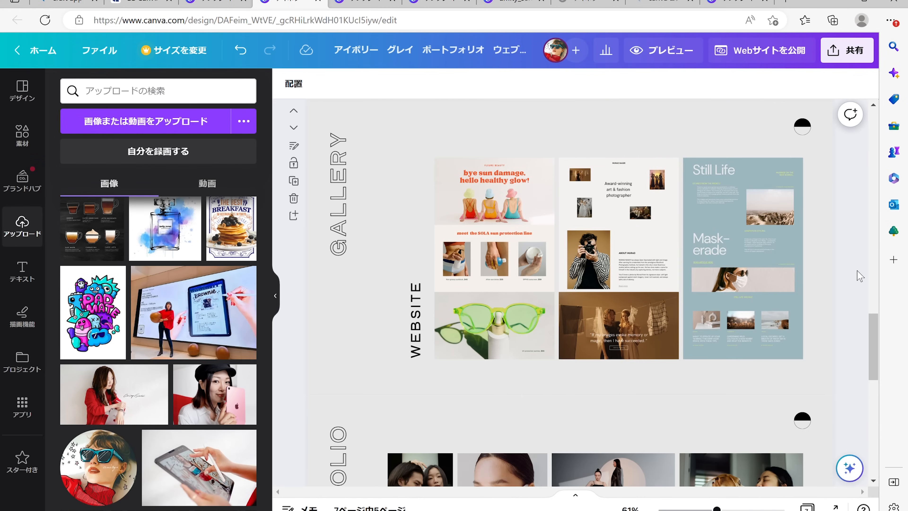
- Replace the website mockups and WEBSITE label on the gallery page with a row of four enlarged book covers
left_click(593, 302)
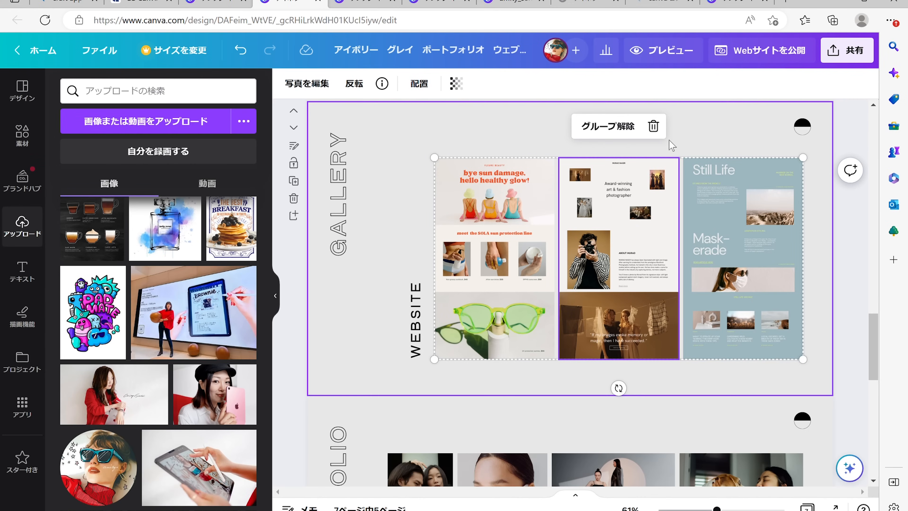
left_click(654, 126)
scroll(181, 422, "down", 10)
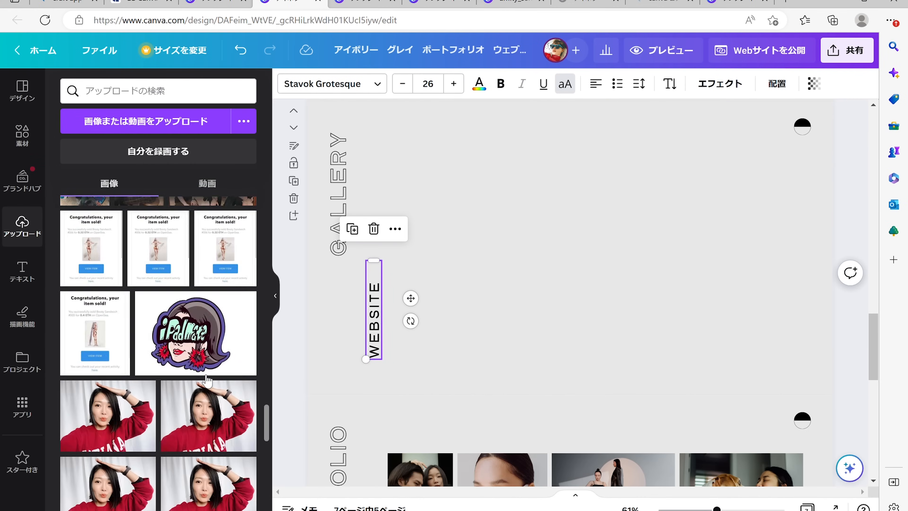
left_click(186, 420)
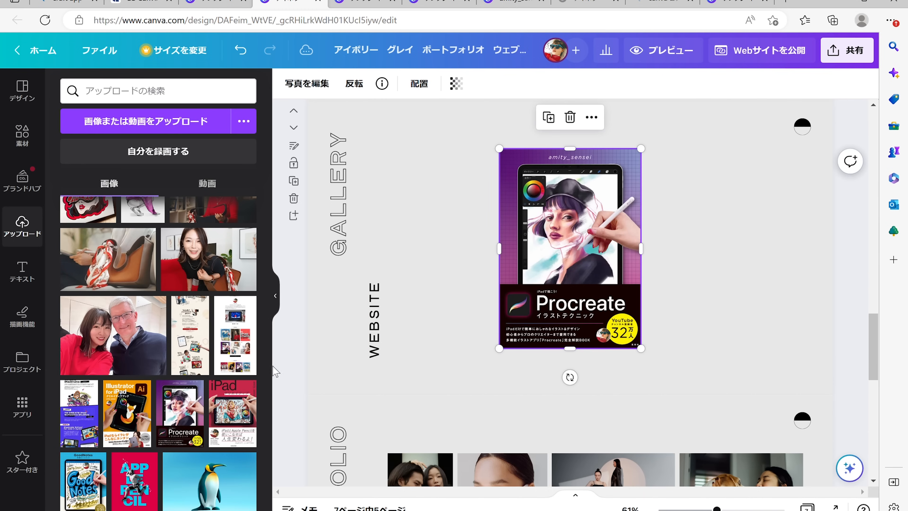
left_click(233, 433)
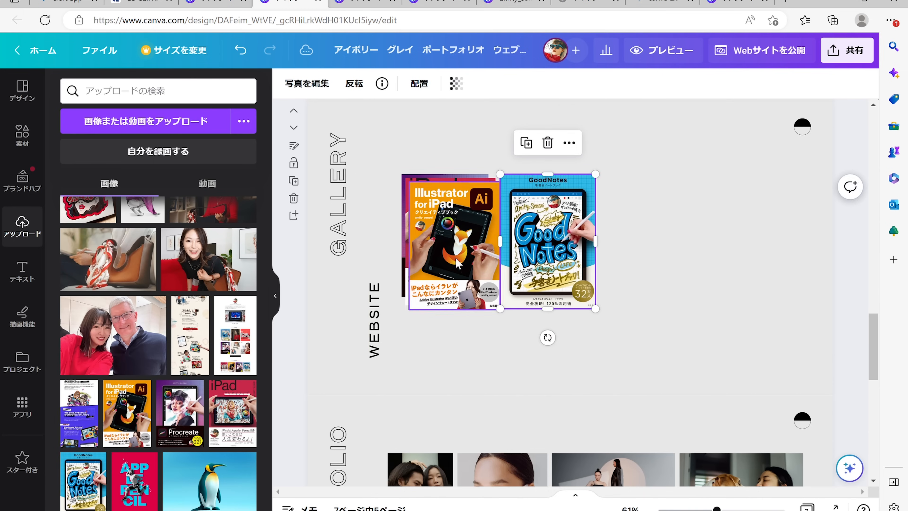
left_click_drag(463, 258, 650, 253)
left_click_drag(698, 308, 708, 314)
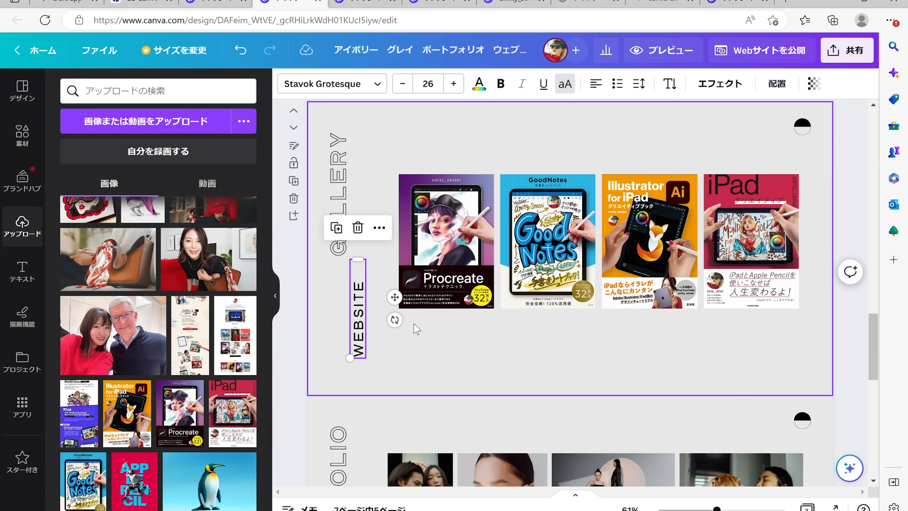
left_click_drag(391, 330, 816, 142)
left_click(358, 229)
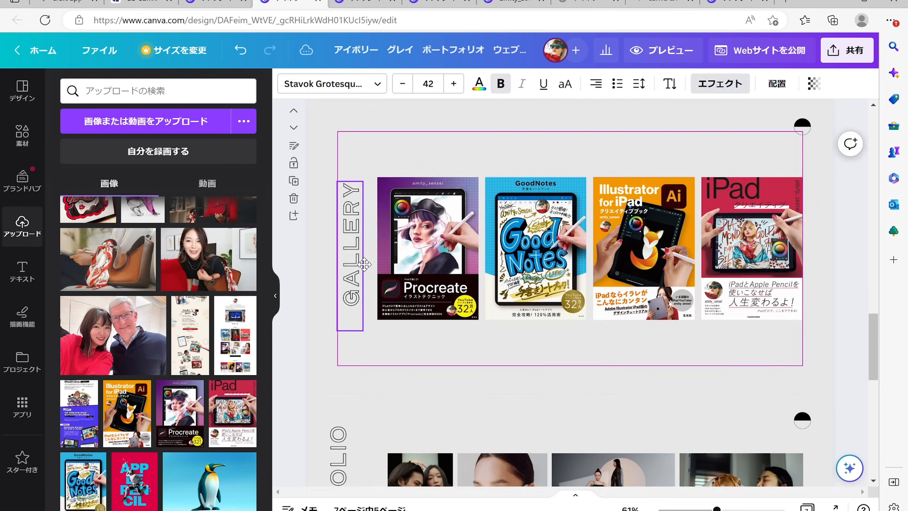
- Turn the vertical GALLERY heading into a horizontal BOOK heading above the covers, and enlarge the row of four covers
left_click(677, 85)
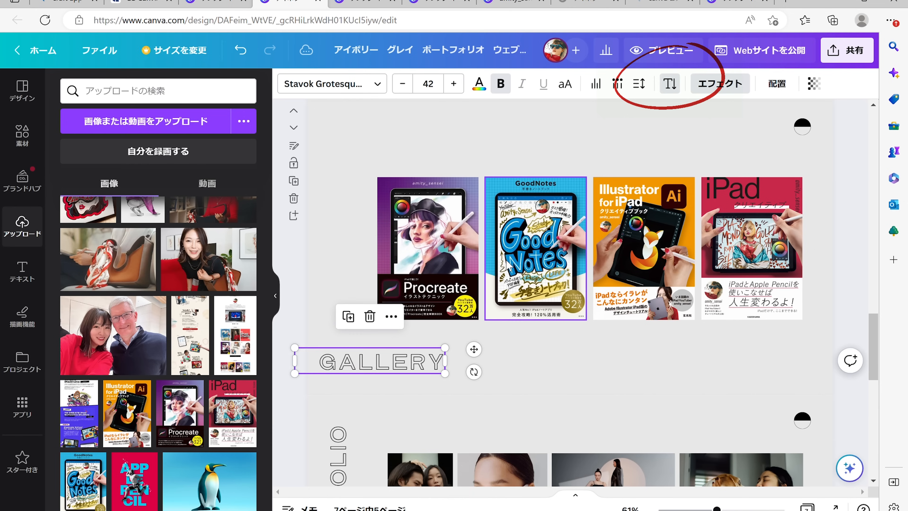
left_click_drag(376, 376, 653, 199)
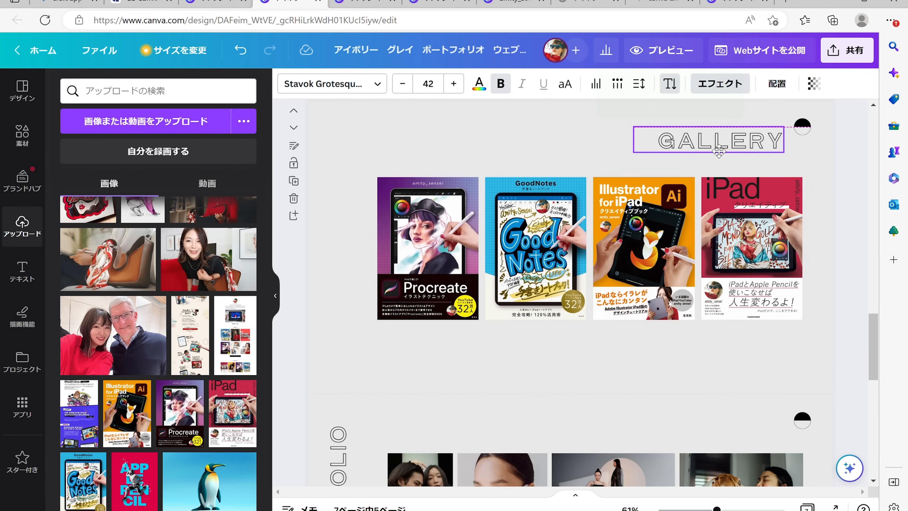
left_click_drag(716, 142, 714, 130)
double_click(714, 130)
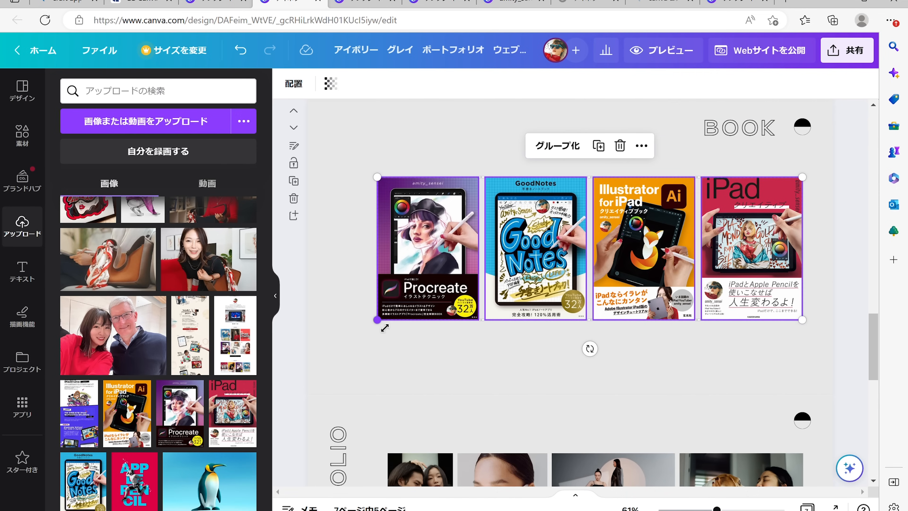
left_click_drag(384, 327, 342, 352)
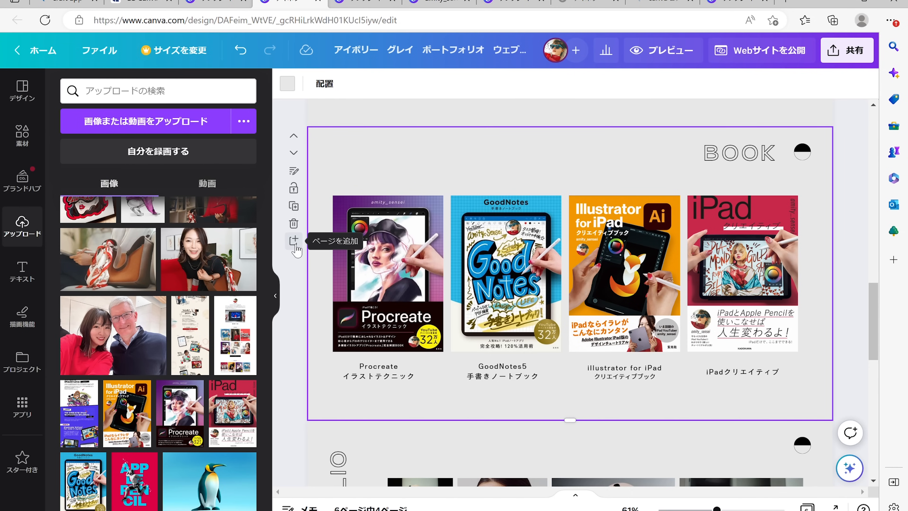
- Arrange the illustrated portraits in two rows of six on a new page and move the iPadmate heading toward the page centre
left_click_drag(576, 301, 386, 289)
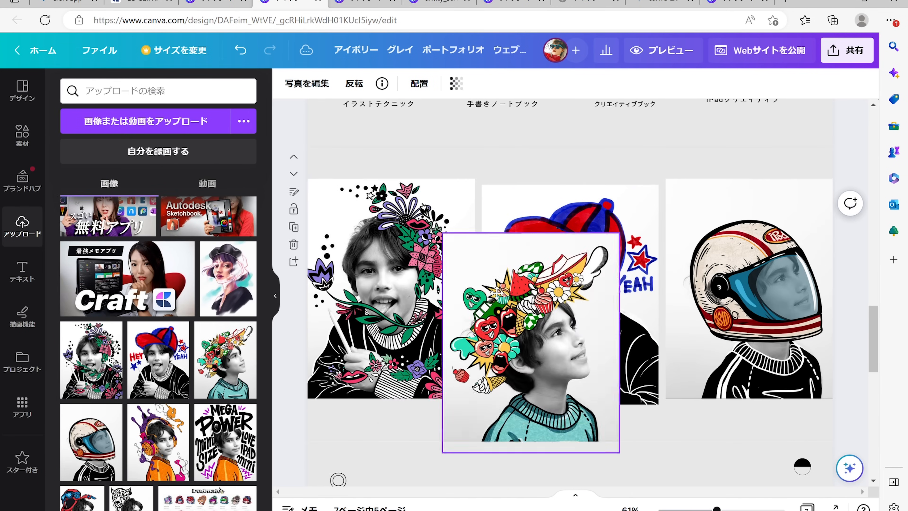
left_click_drag(568, 267, 458, 275)
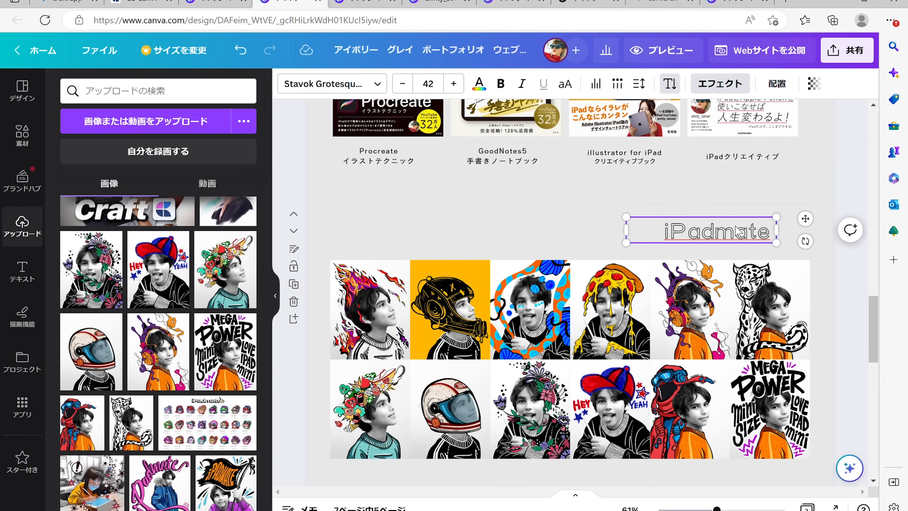
left_click_drag(626, 255, 582, 255)
left_click_drag(702, 243, 593, 243)
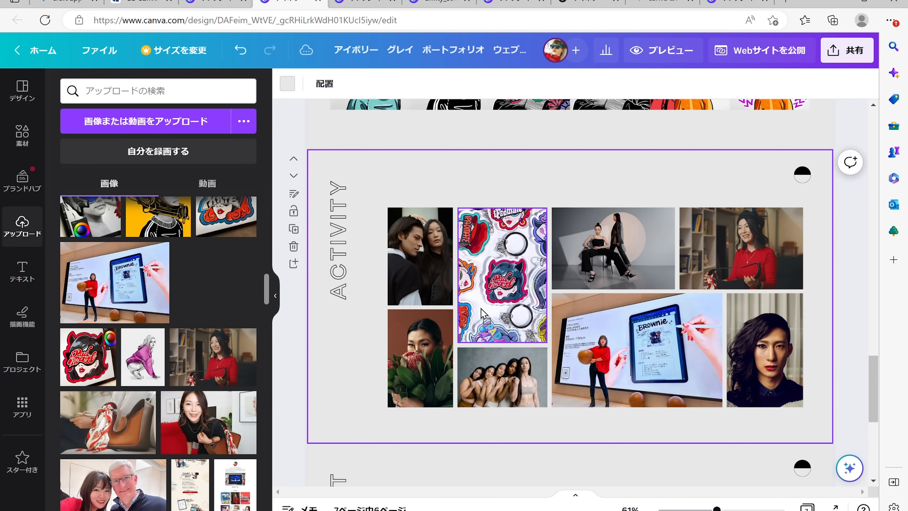
- Place the two-person selfie photo and the purple figure drawing into frames of the ACTIVITY collage
left_click_drag(110, 385, 613, 249)
scroll(169, 397, "up", 1)
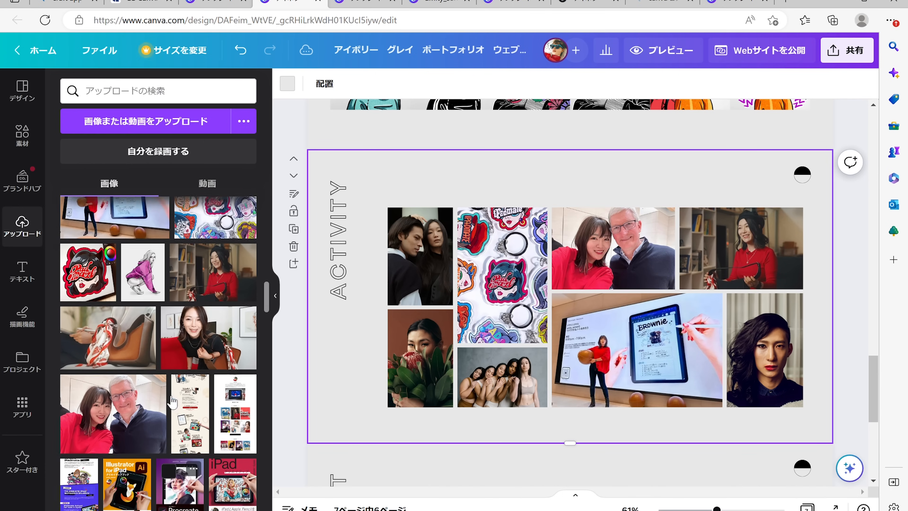
left_click_drag(143, 282, 421, 256)
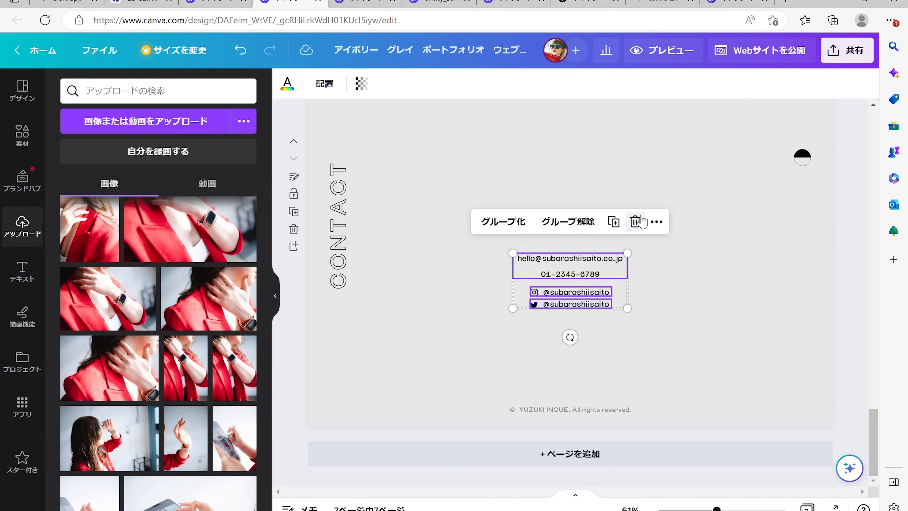
- Try deleting the grouped contact details from the CONTACT page
left_click(636, 221)
key("ctrl+z")
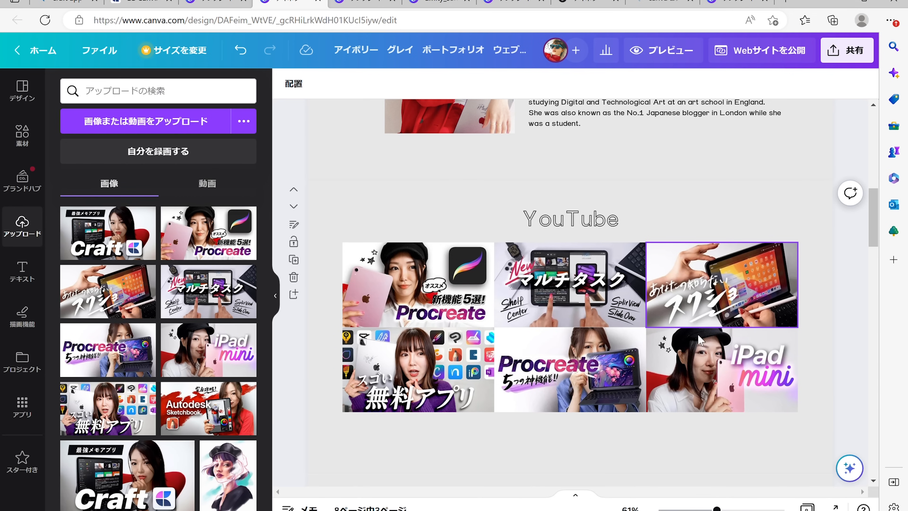
- Open the link setting for the マルチタスク thumbnail on the YouTube page
left_click(586, 273)
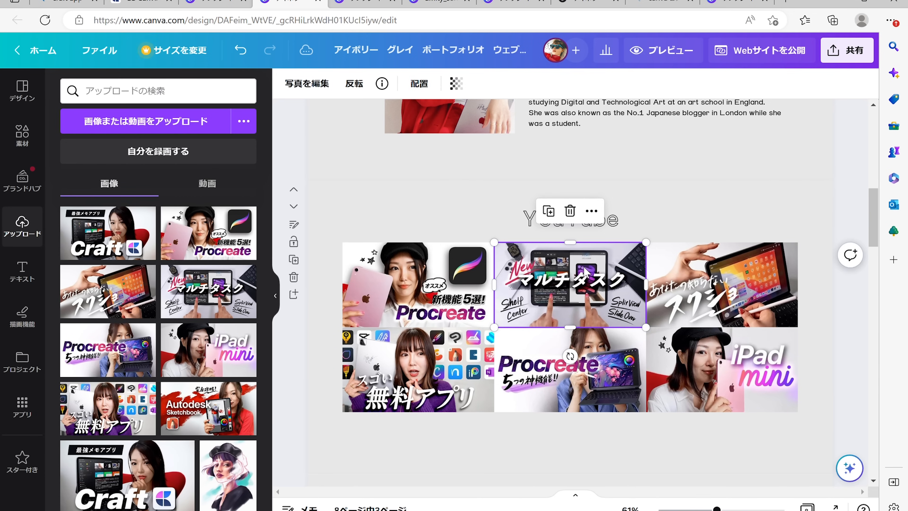
right_click(586, 273)
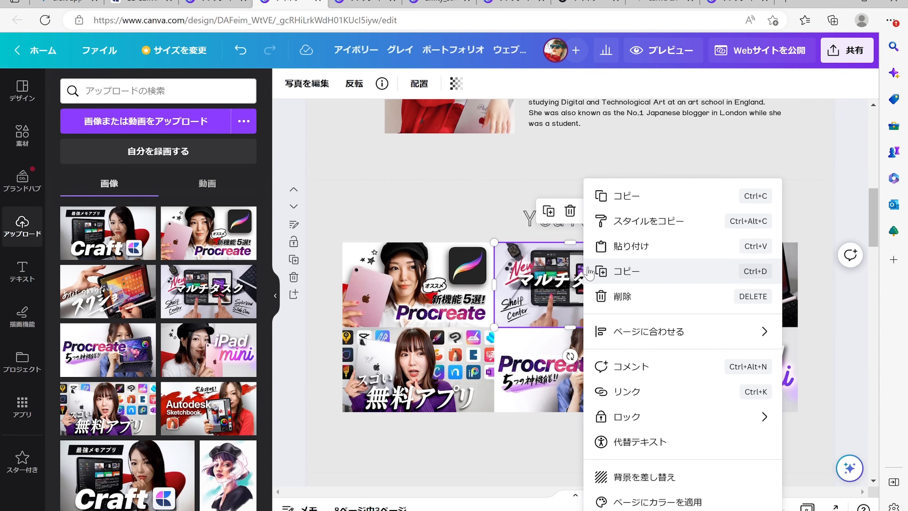
left_click(634, 393)
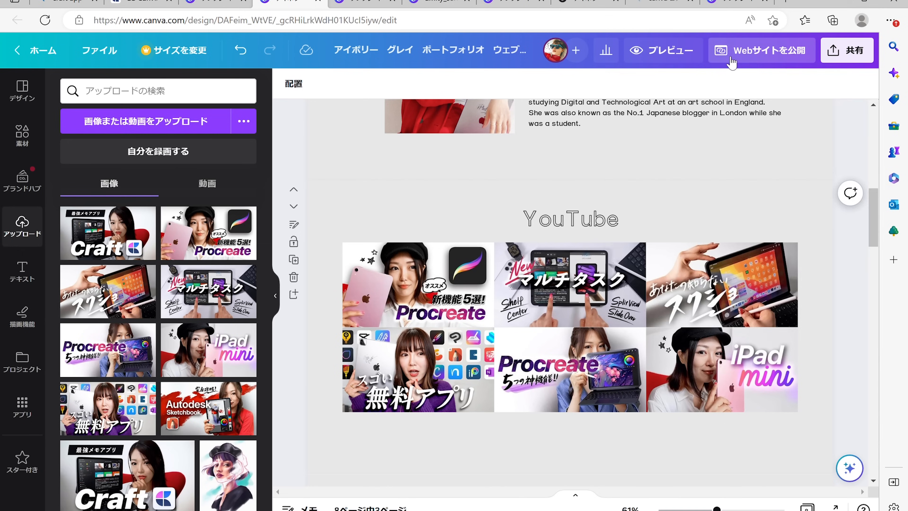
- Start publishing the website with ナビゲーションなし and the free Canva domain, and continue to the settings confirmation
left_click(731, 59)
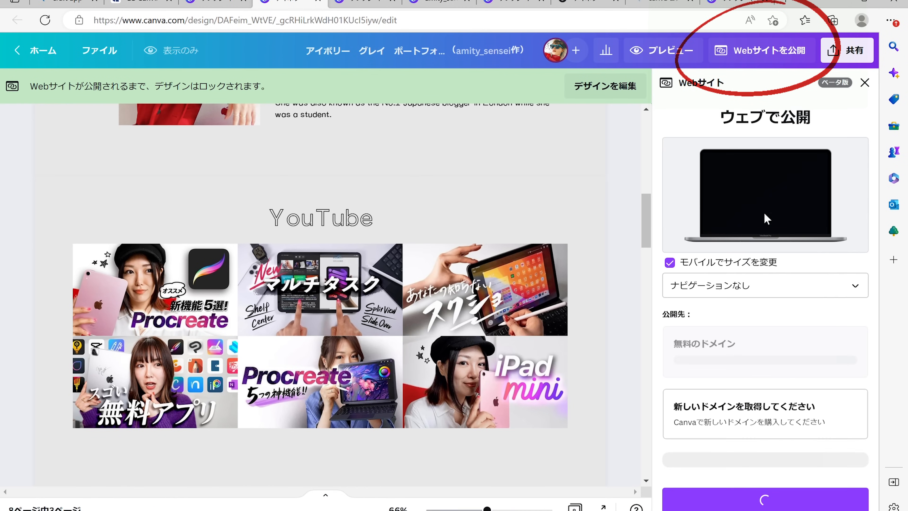
scroll(776, 319, "down", 1)
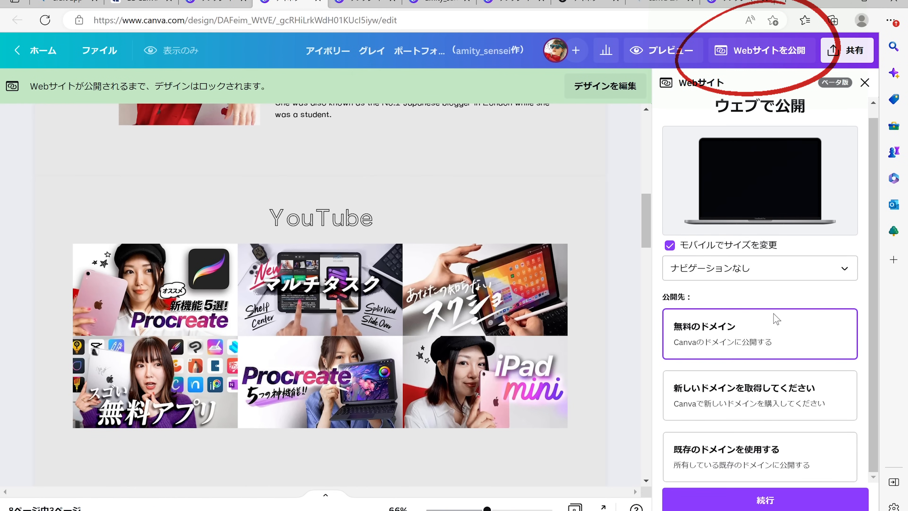
scroll(764, 288, "up", 1)
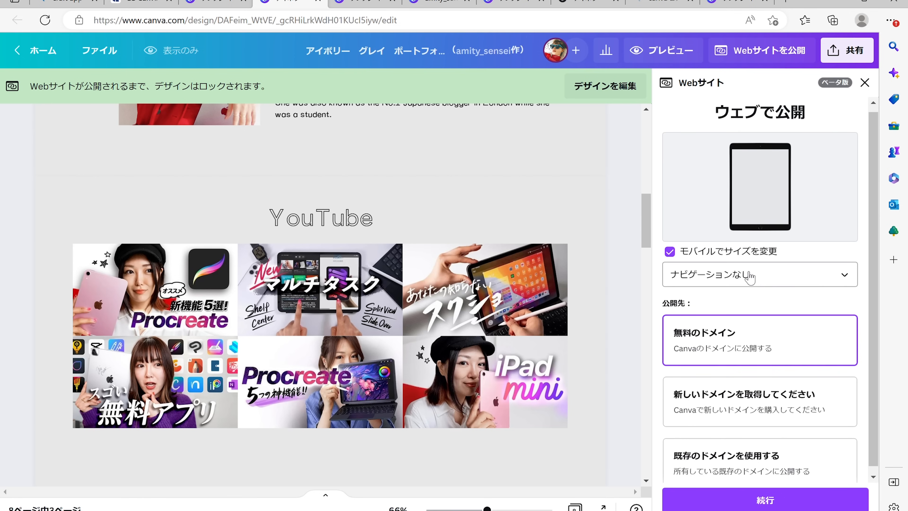
left_click(750, 276)
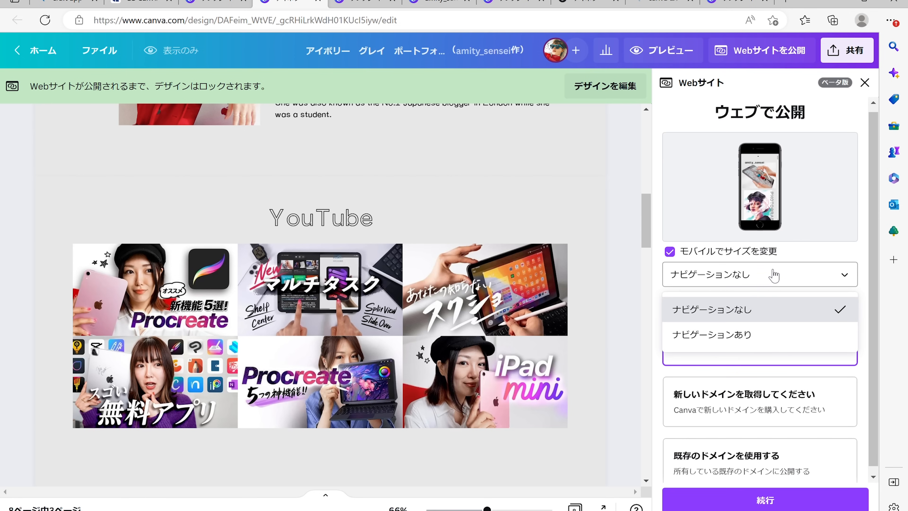
left_click(771, 276)
scroll(760, 304, "down", 1)
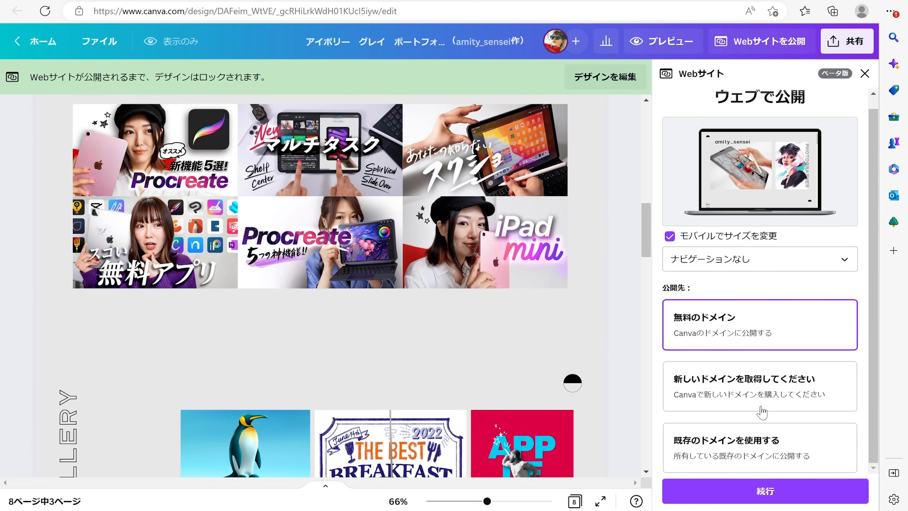
left_click(760, 491)
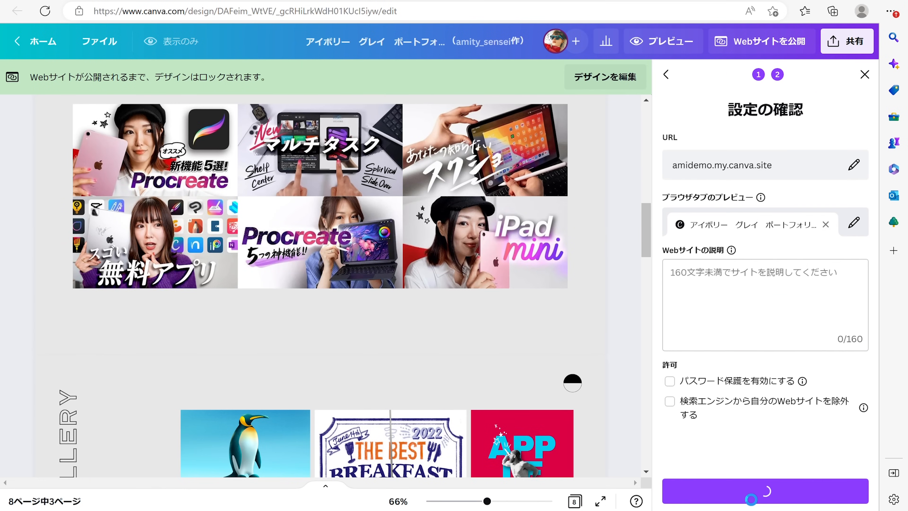
- Publish the website with the browser tab title "amity_sensei portfolio" and the site description "demo"
double_click(818, 229)
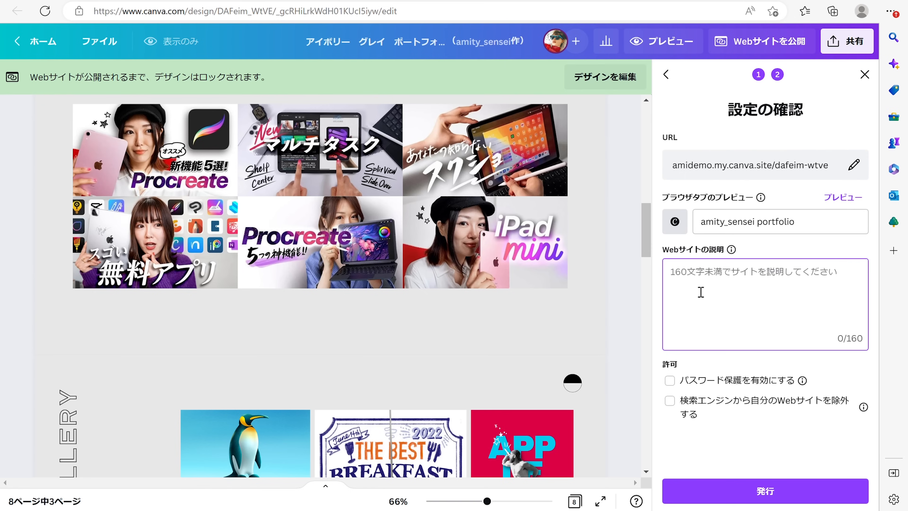
type("demo")
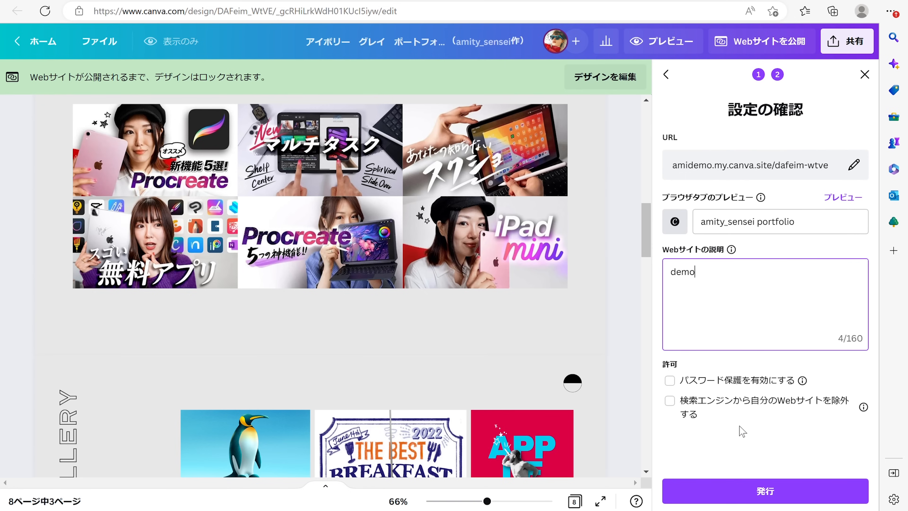
left_click(757, 486)
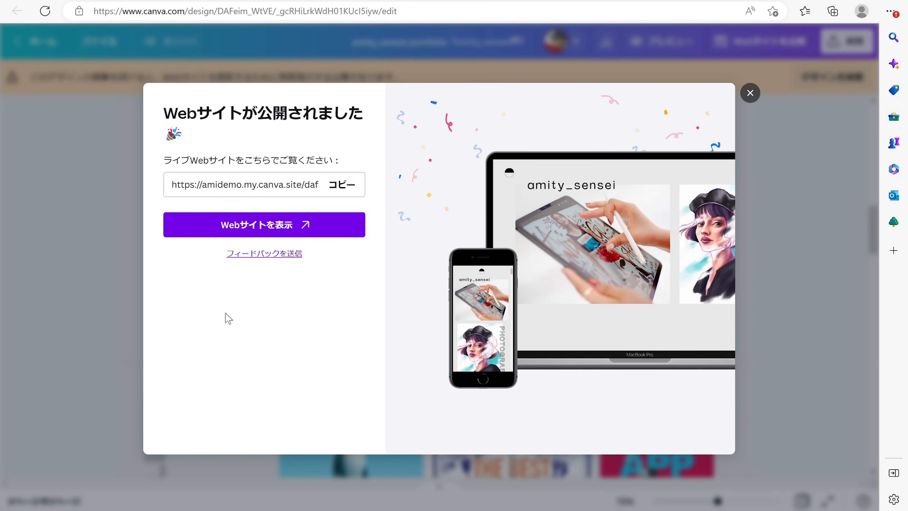
- Open the published website and review its sections from the title page through ABOUT, YOUTUBE, GALLERY and BOOKS down to ACTIVITY
left_click(258, 231)
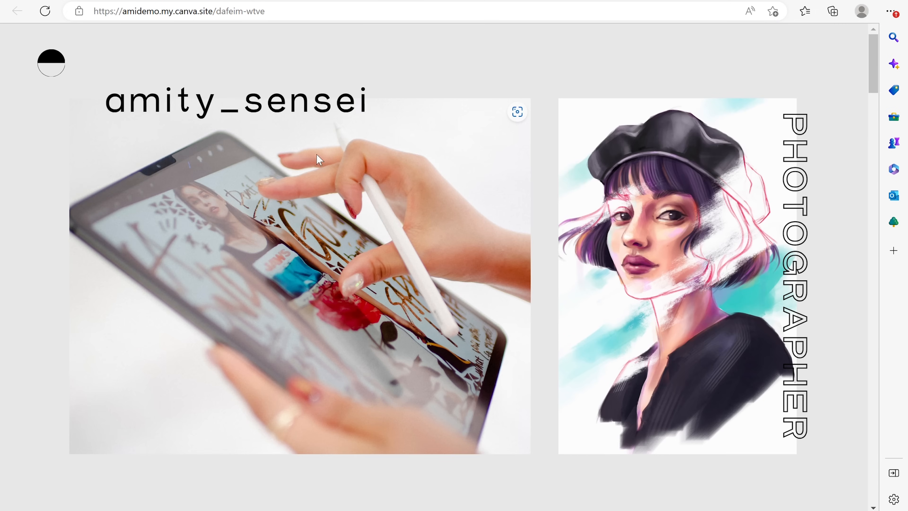
scroll(340, 205, "down", 4)
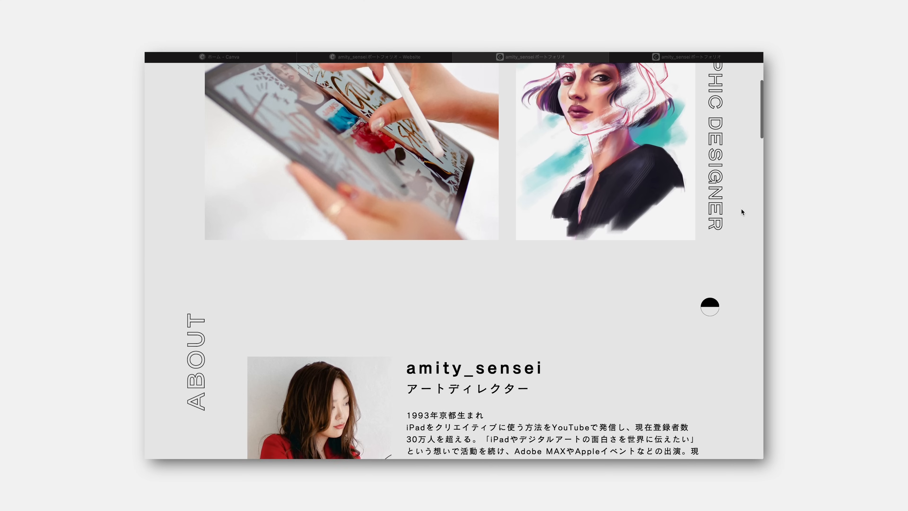
scroll(741, 208, "down", 10)
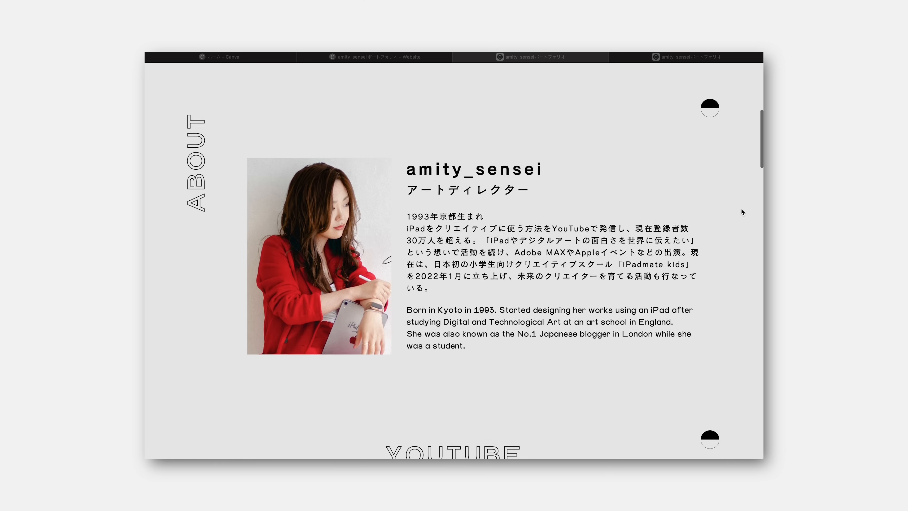
scroll(742, 208, "down", 10)
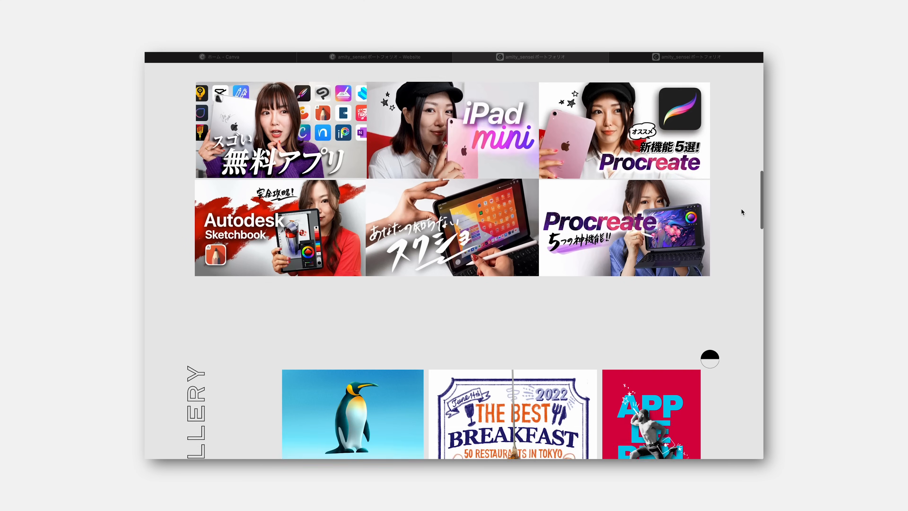
scroll(741, 208, "down", 3)
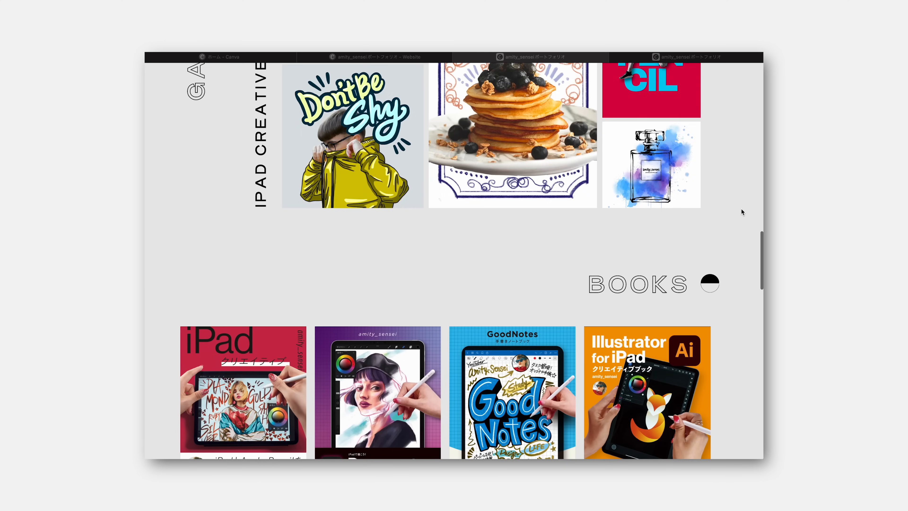
scroll(742, 209, "down", 5)
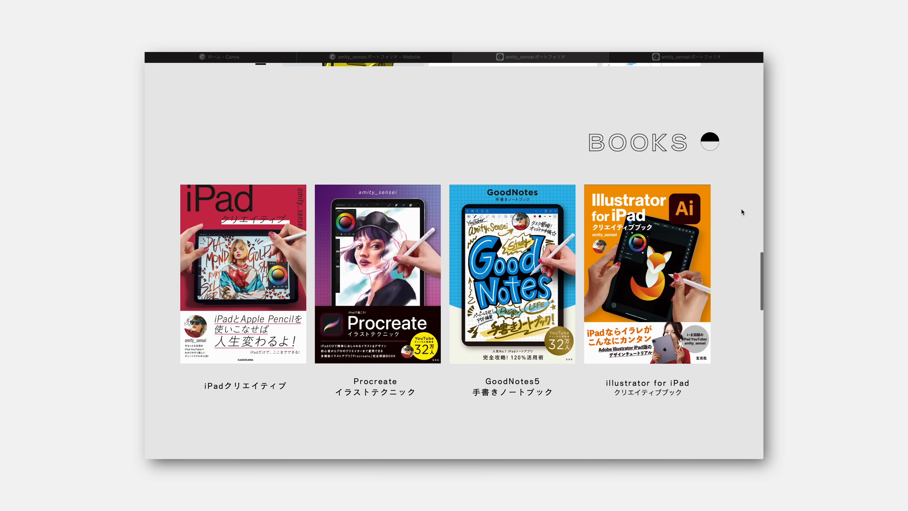
scroll(742, 208, "down", 10)
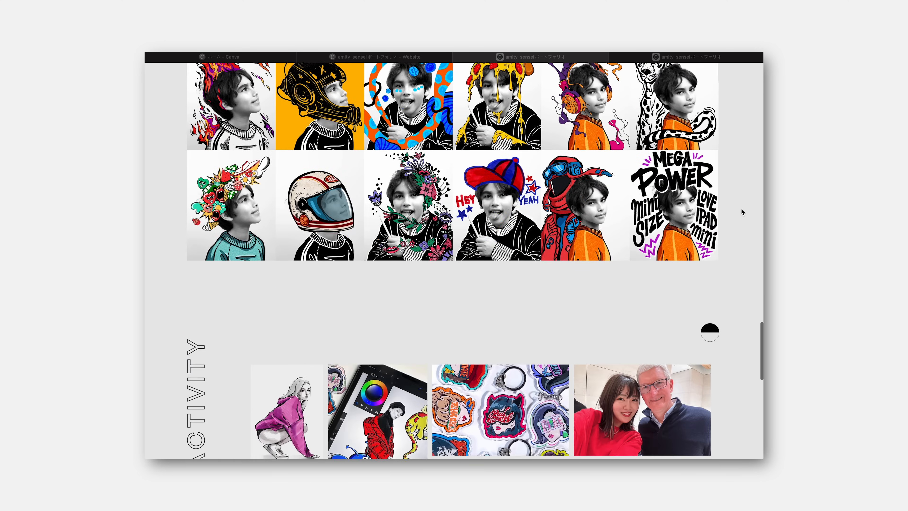